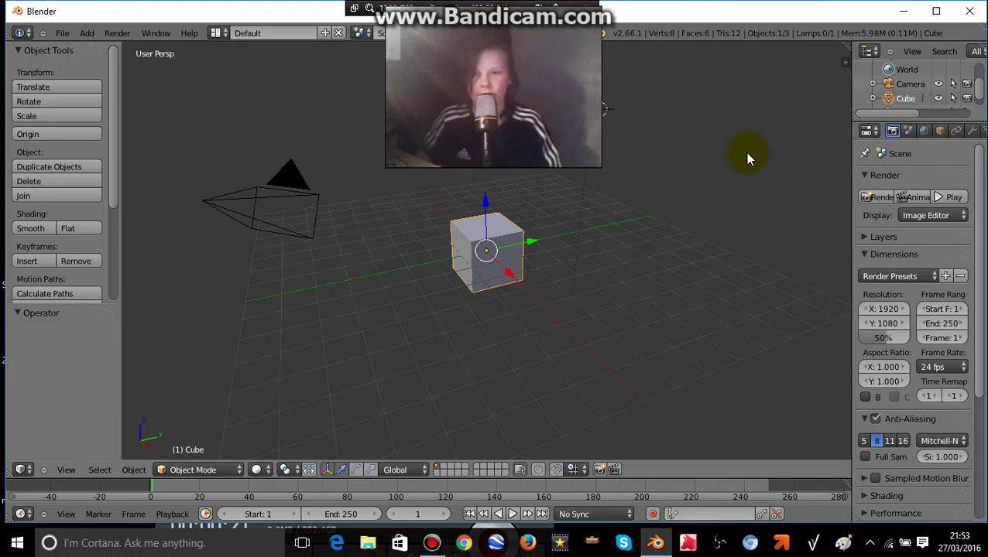
- Add a second cube and move it beside the original cube
left_click(87, 33)
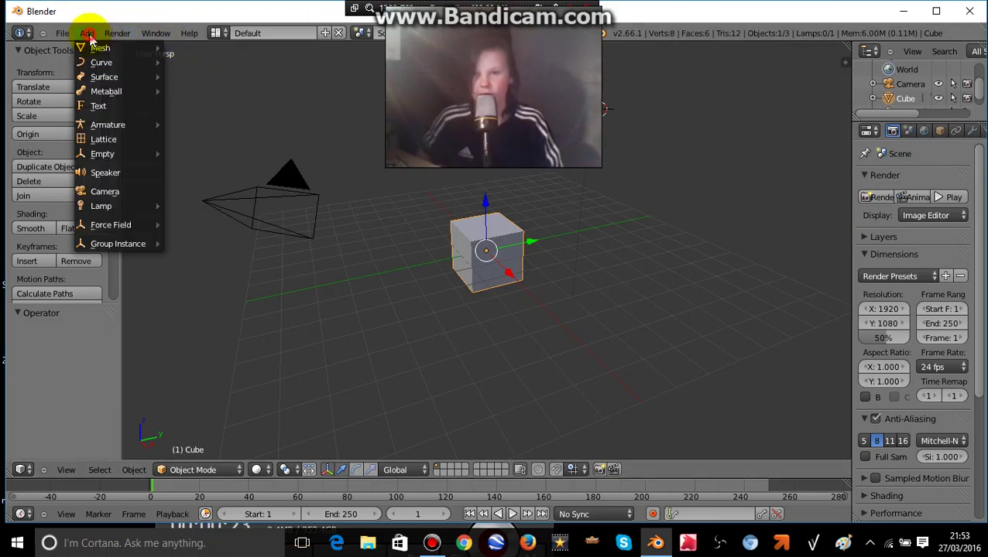
mouse_move(100, 48)
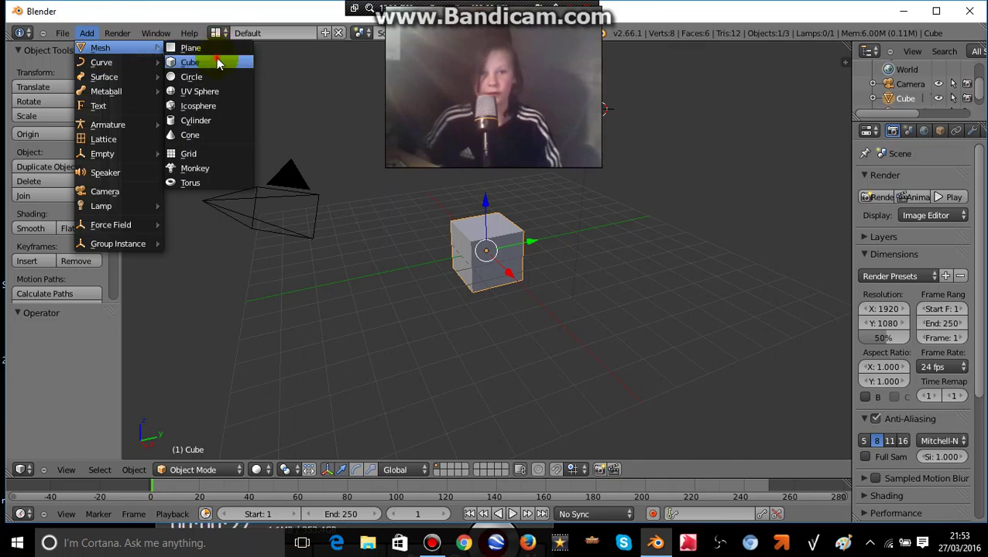
left_click(190, 62)
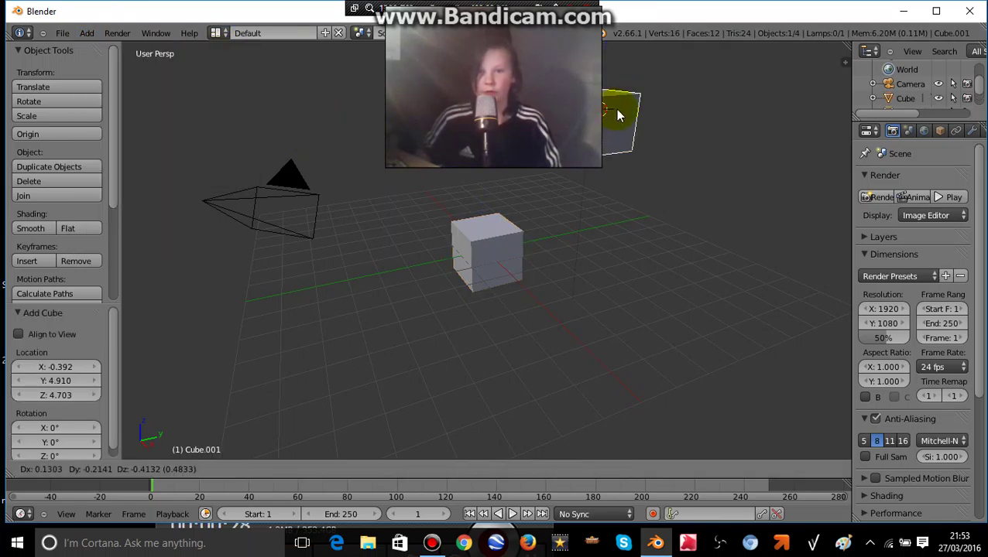
left_click_drag(605, 110, 624, 110)
key("g")
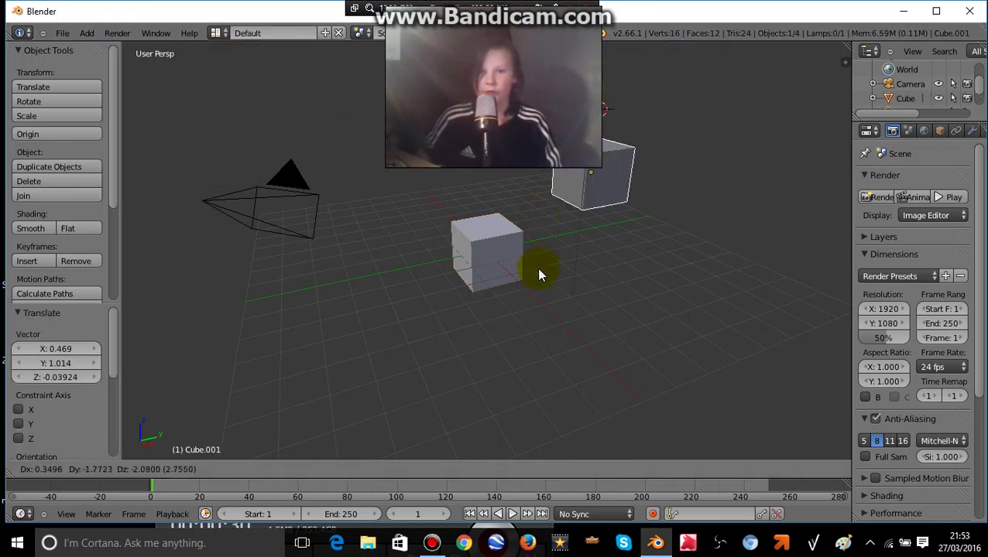
left_click(600, 245)
key("g")
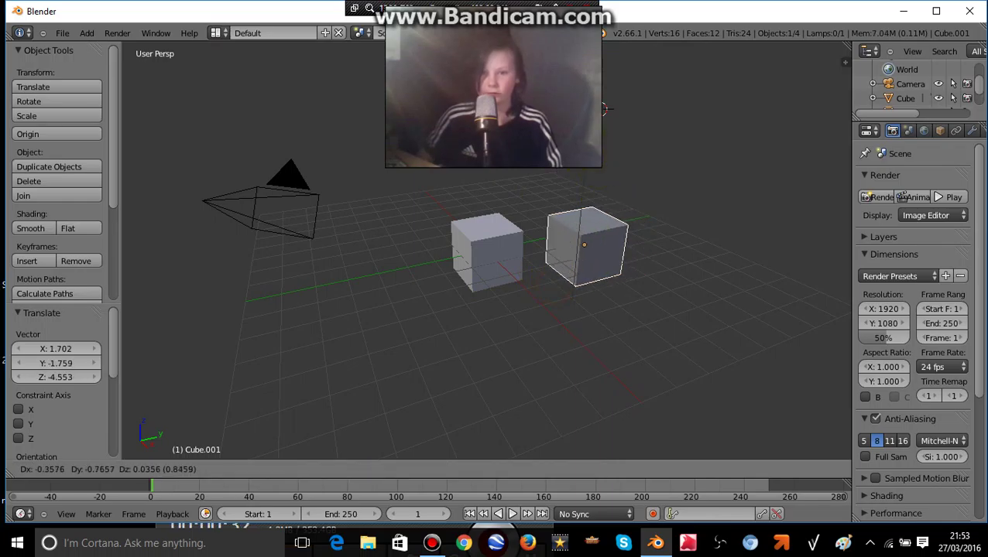
left_click(577, 188)
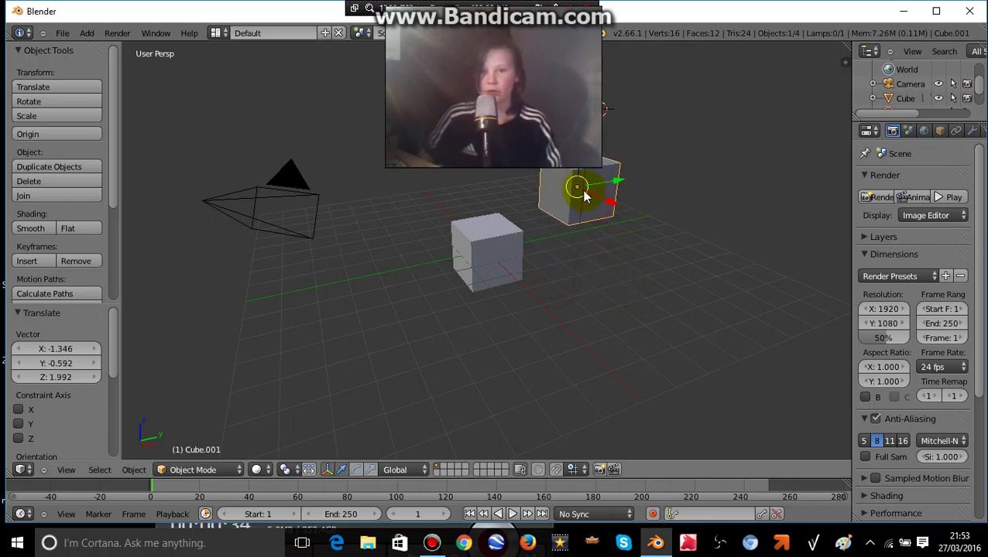
- Select the lamp and move it to a new spot
right_click(584, 187)
key("g")
left_click(597, 182)
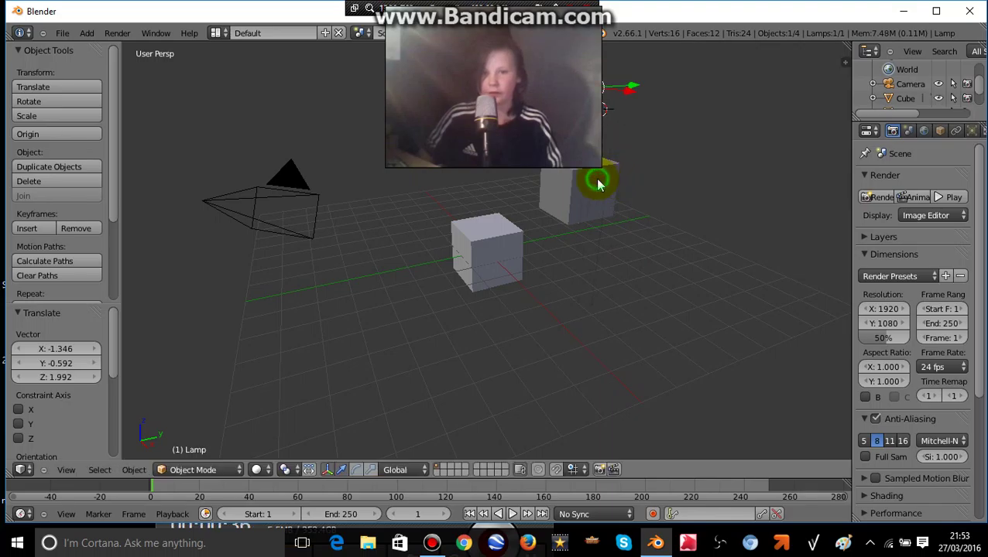
- Place the second cube up and to the right, then show the interaction mode list
right_click(591, 174)
key("g")
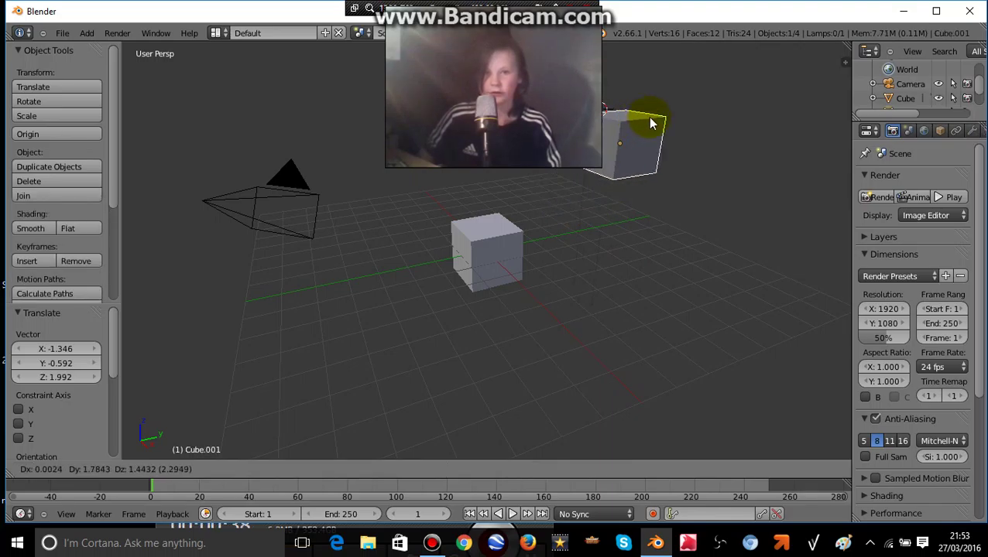
left_click(653, 124)
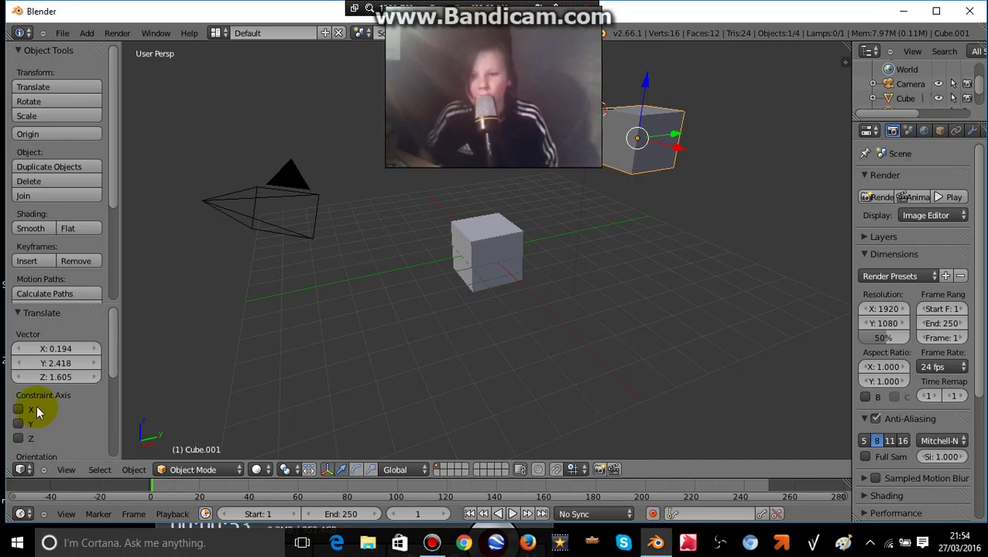
left_click(218, 480)
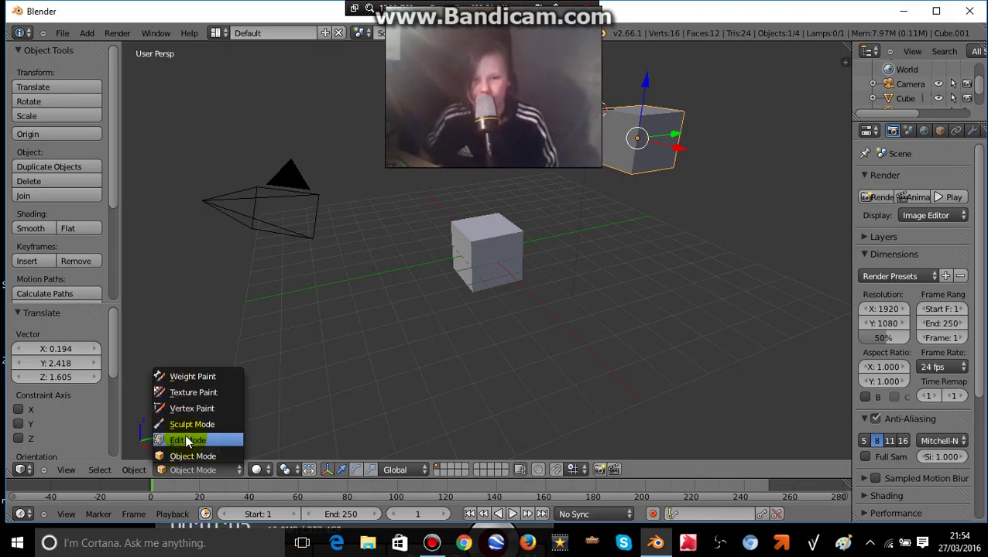
- Enter Edit Mode on the second cube and set the viewport shading to Wireframe
left_click(185, 440)
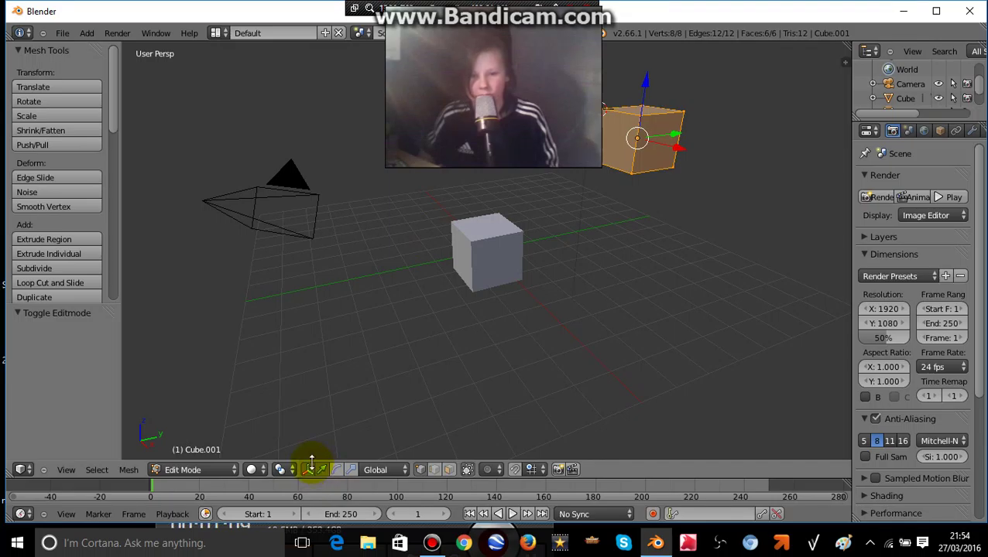
left_click(258, 471)
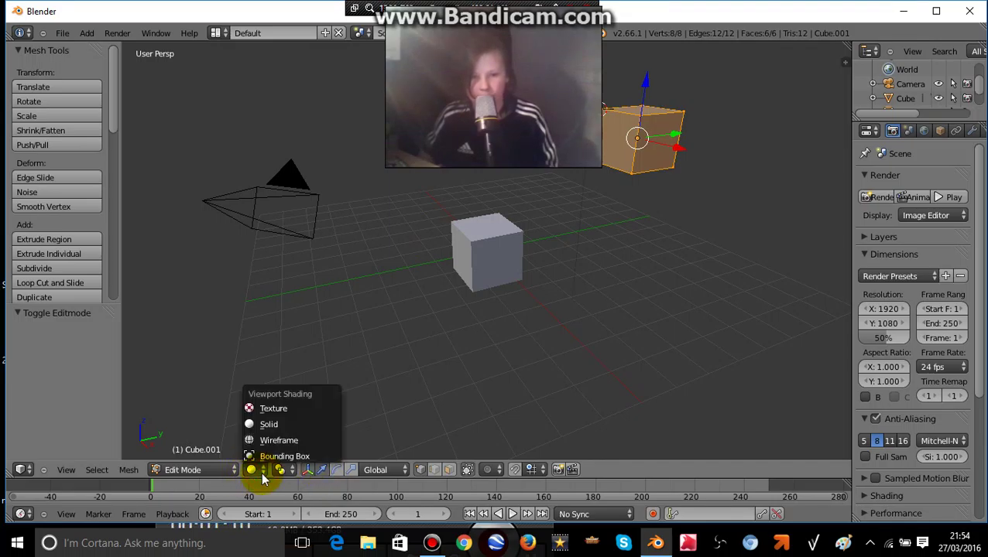
left_click(267, 438)
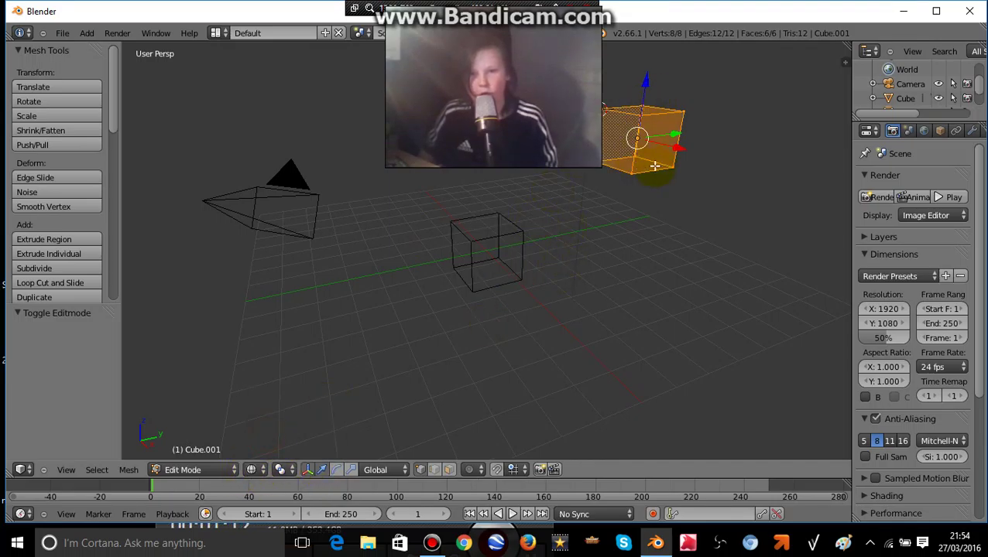
- Raise the cube mesh and drag one corner far right into a long spike
key("g")
left_click(499, 178)
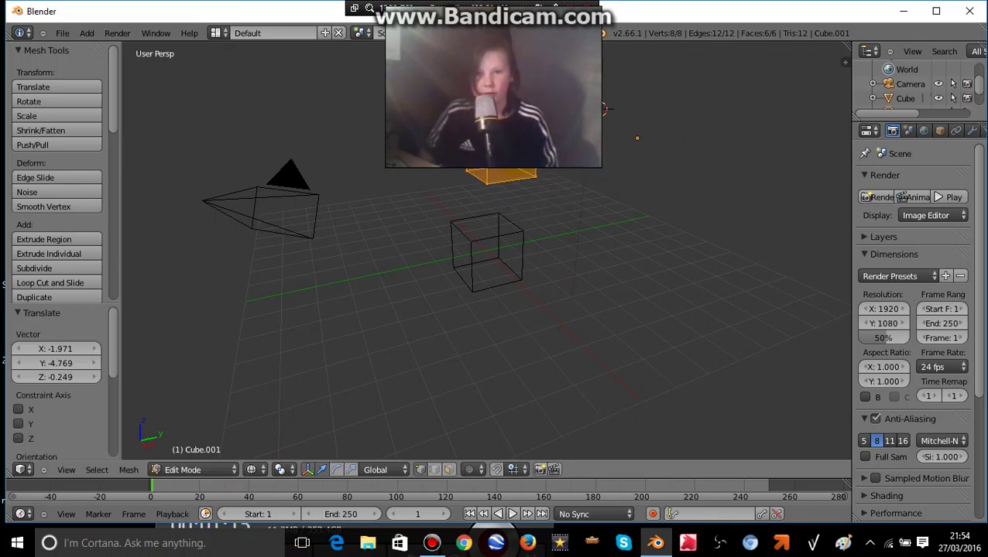
right_click(535, 175)
key("g")
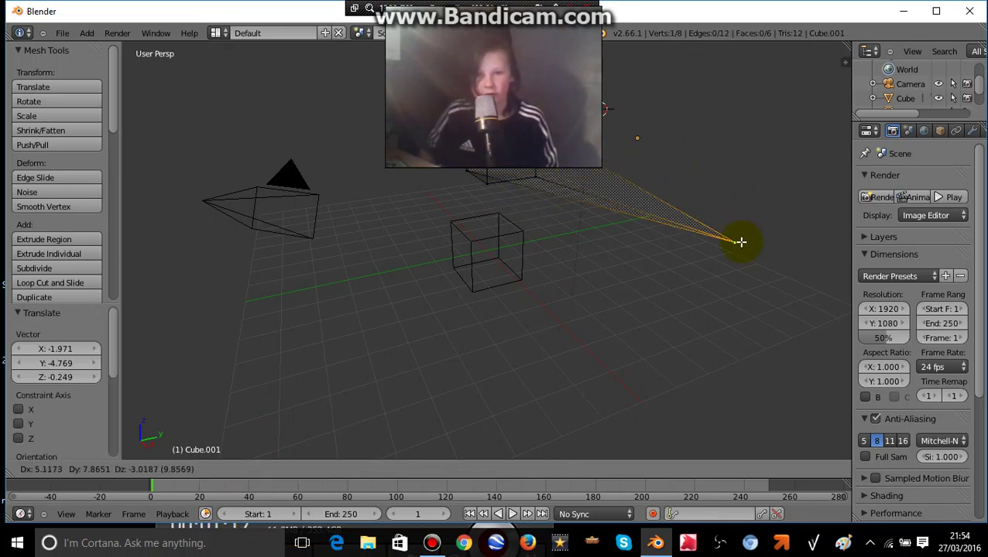
left_click(740, 241)
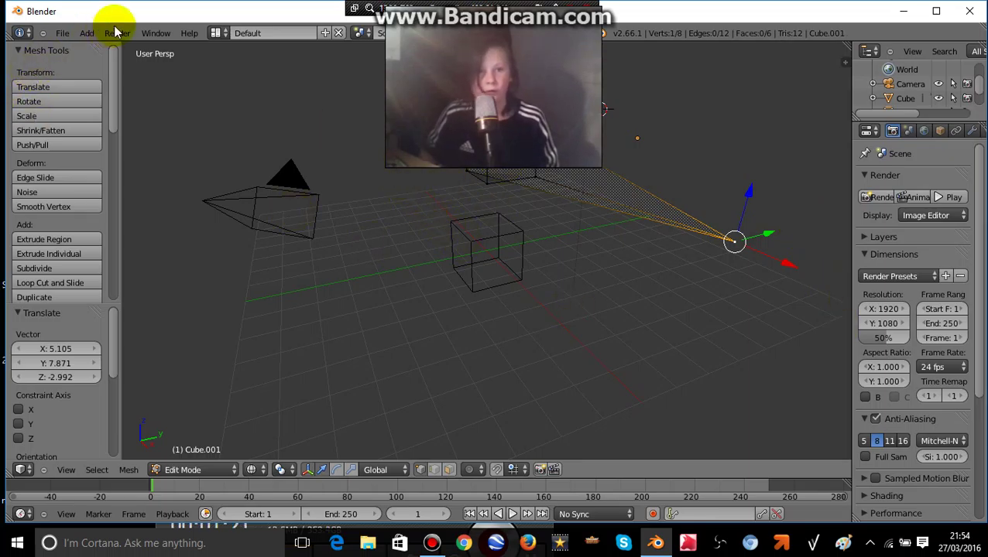
- Return to Object Mode, try Bounding Box shading, then restore Wireframe
left_click(228, 470)
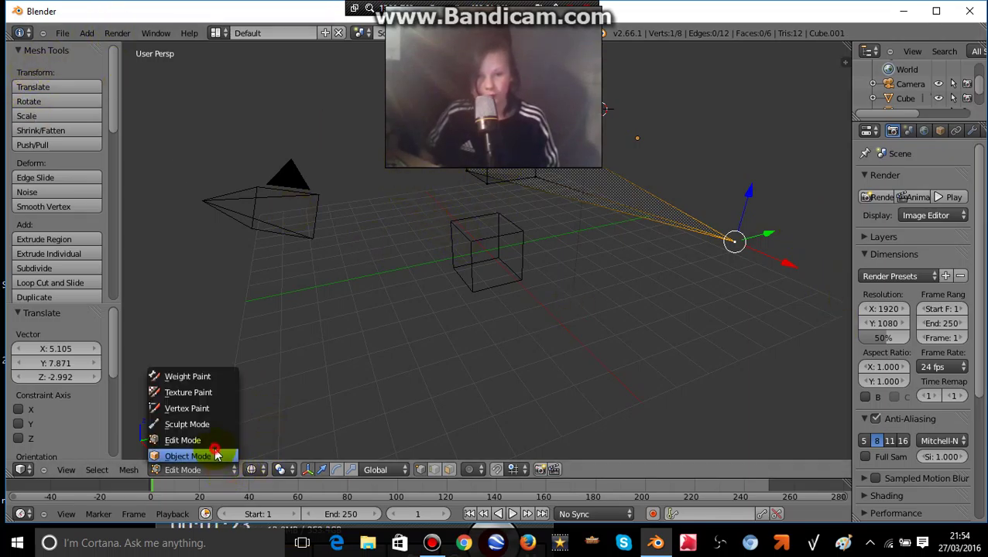
left_click(221, 457)
left_click(260, 470)
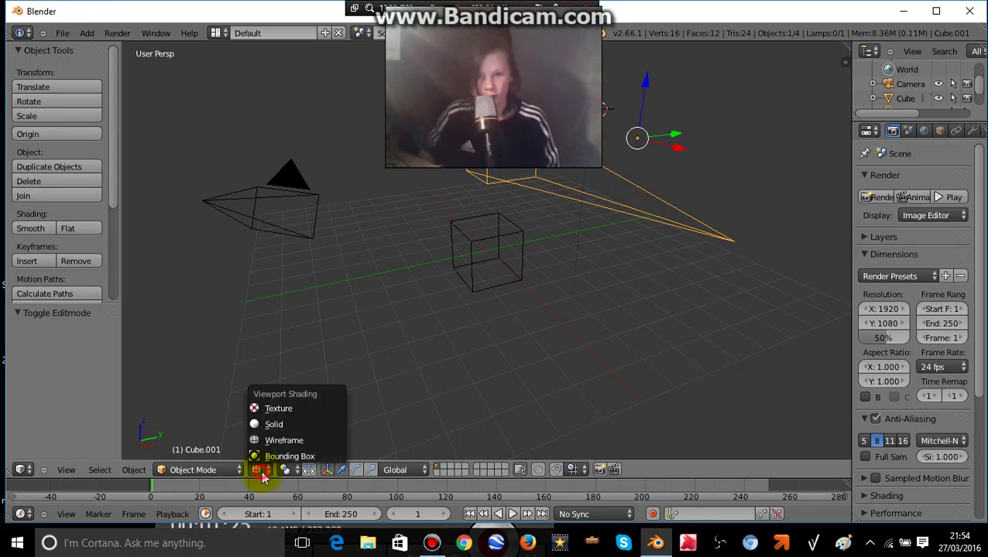
left_click(276, 457)
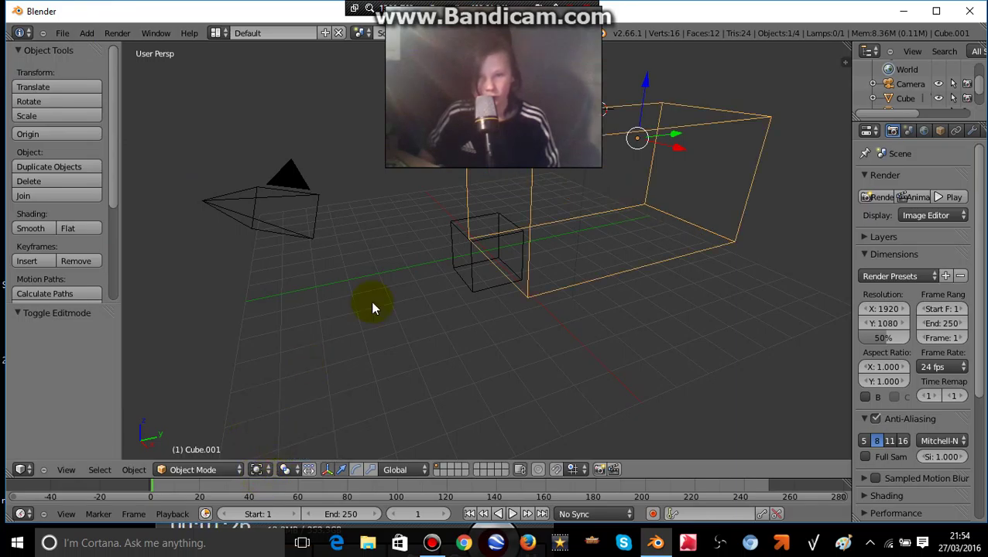
left_click(258, 470)
left_click(282, 440)
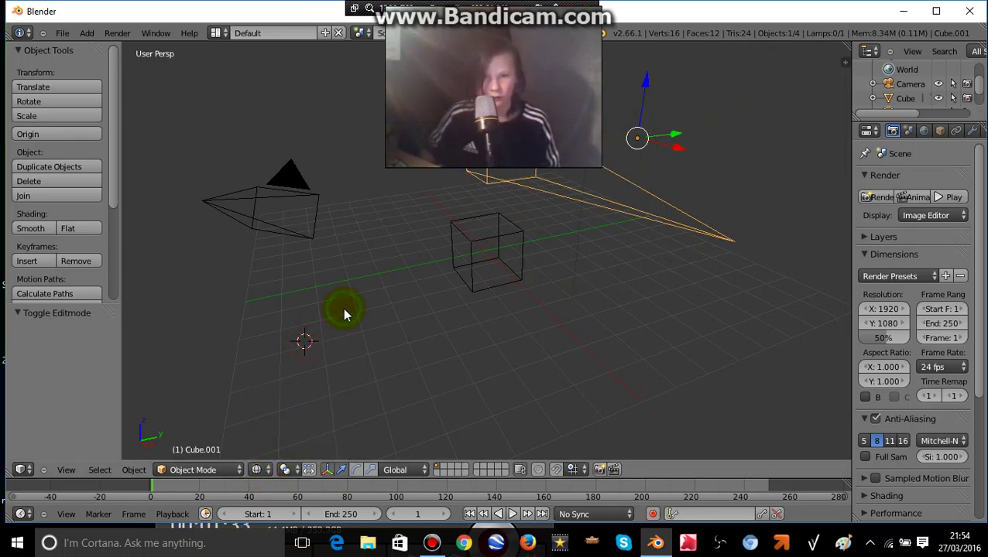
- Select the original central cube and add a new cube
left_click(476, 259)
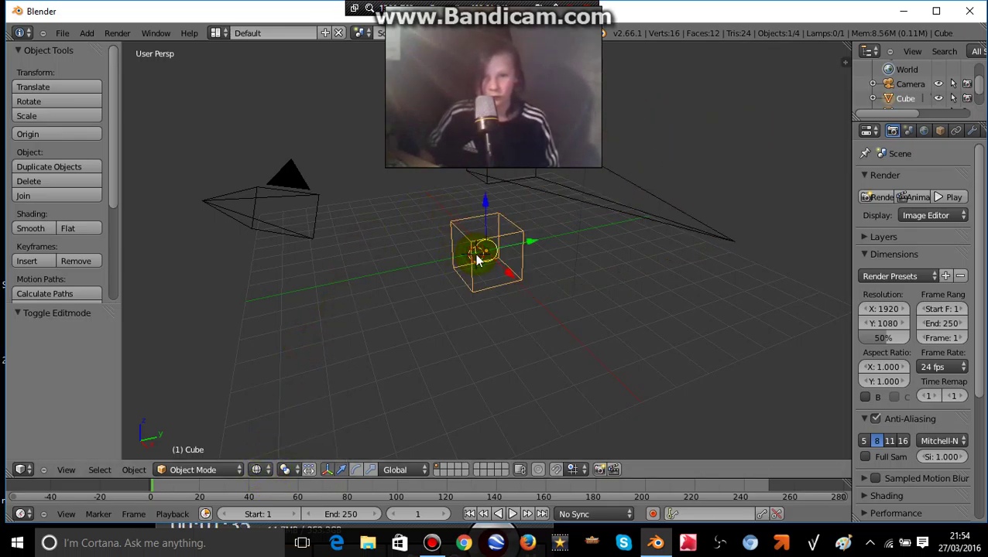
right_click(397, 262)
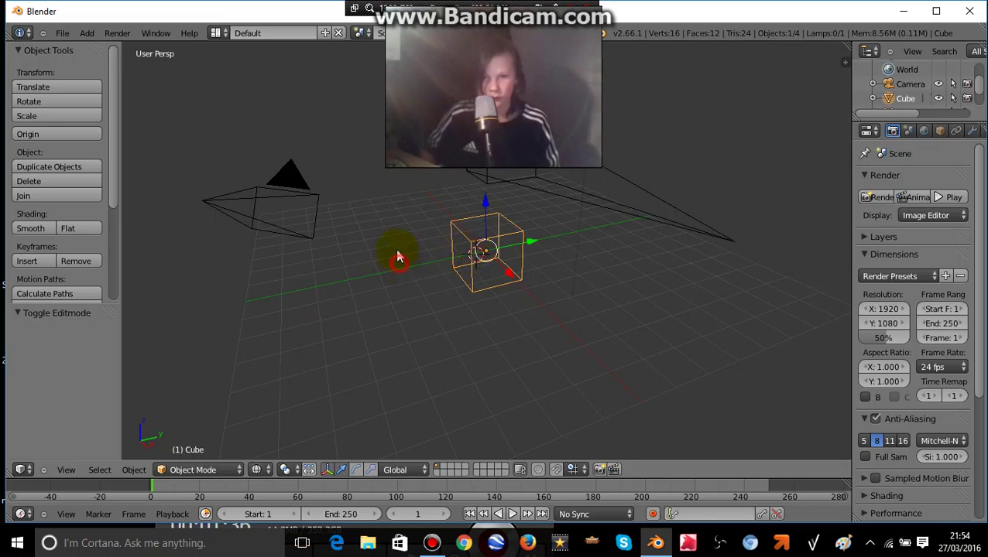
left_click(87, 34)
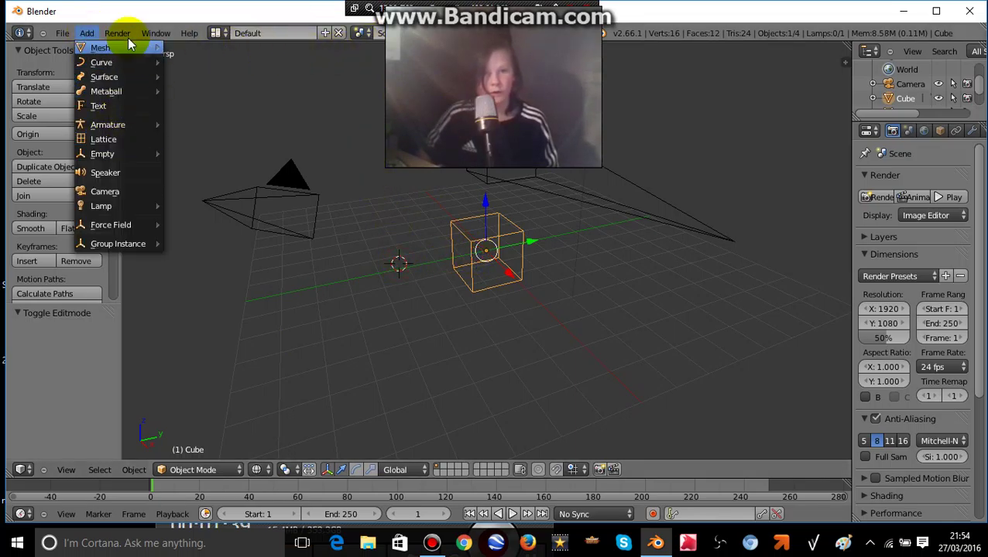
mouse_move(100, 48)
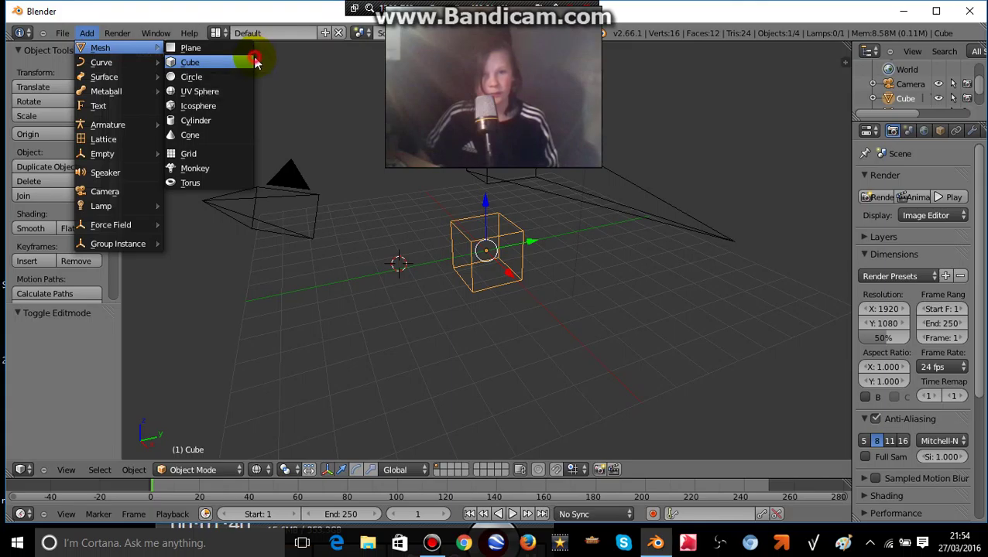
left_click(257, 62)
- Move the new cube into the upper area, then shift it along the X axis
key("g")
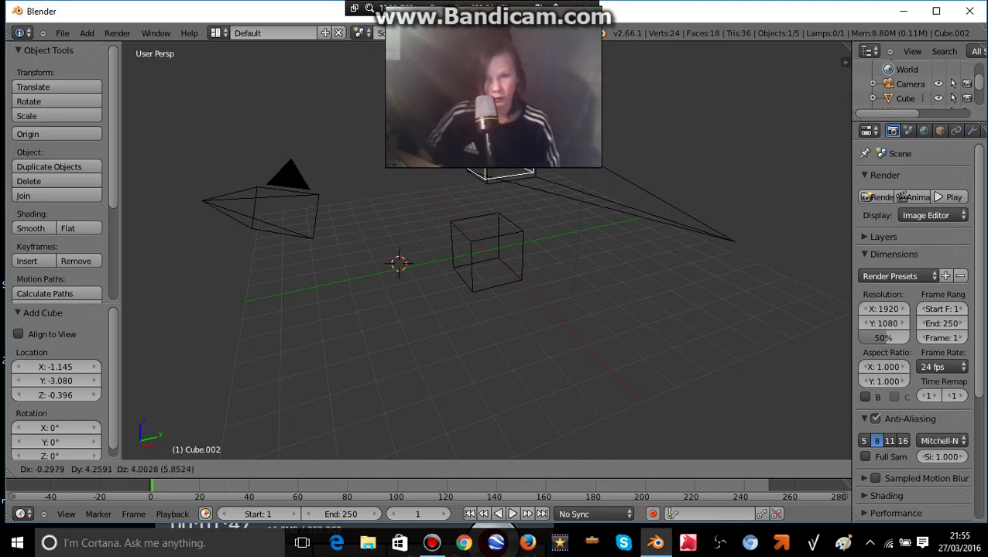
key("Return")
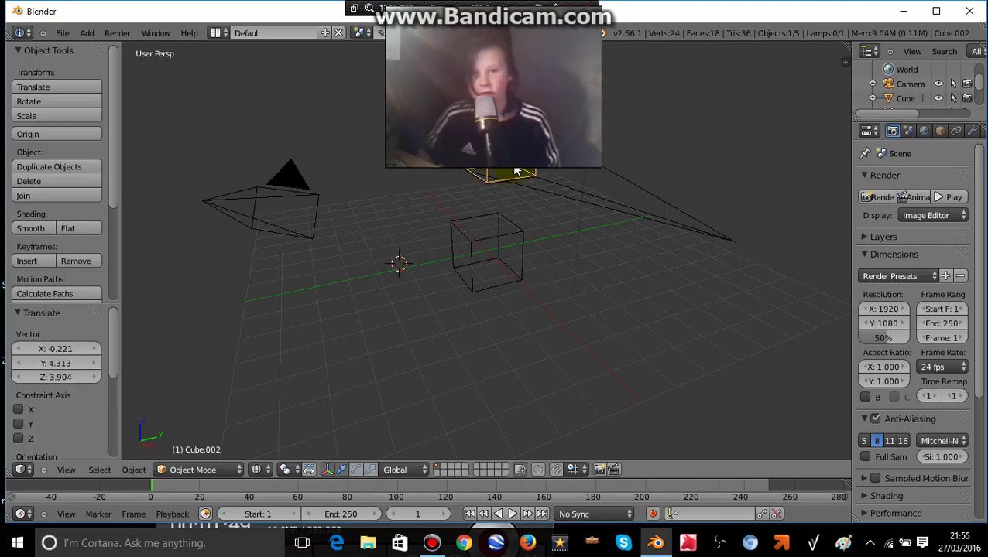
key("g")
key("x")
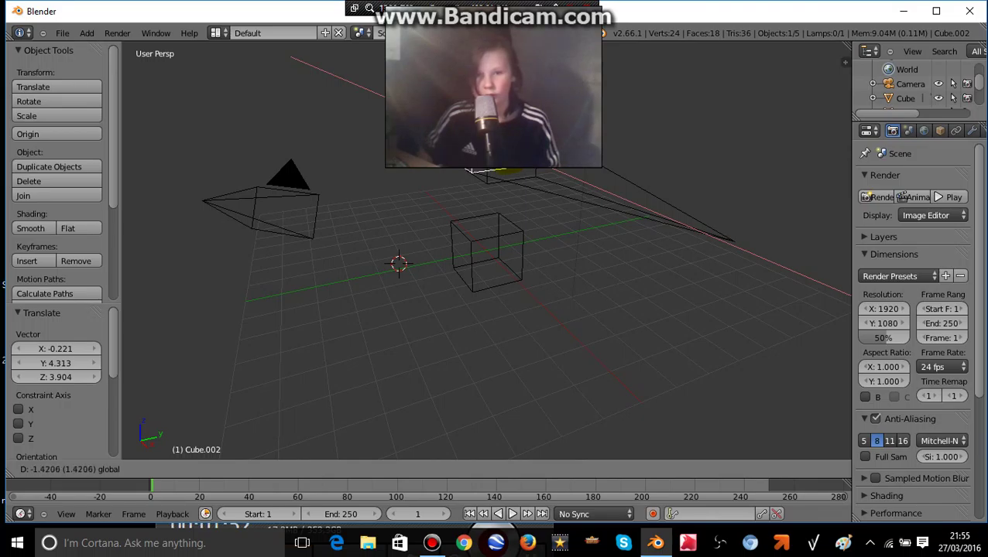
key("Return")
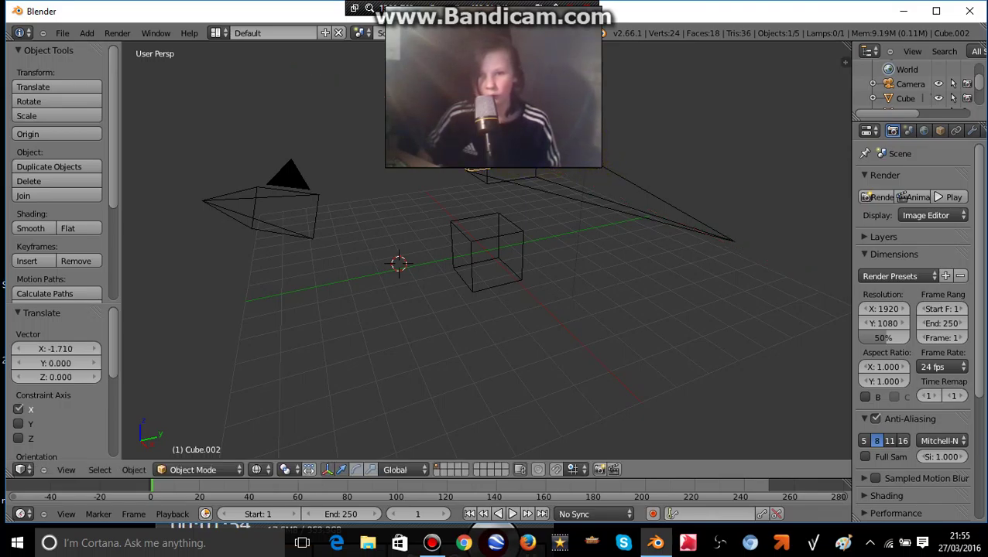
- Add another cube and drop it in the upper left
left_click(88, 33)
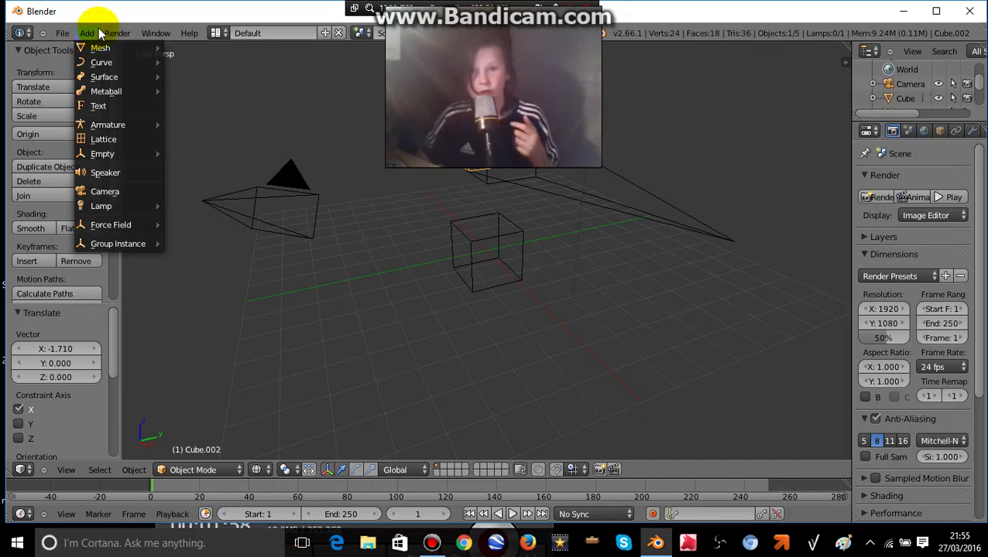
mouse_move(100, 48)
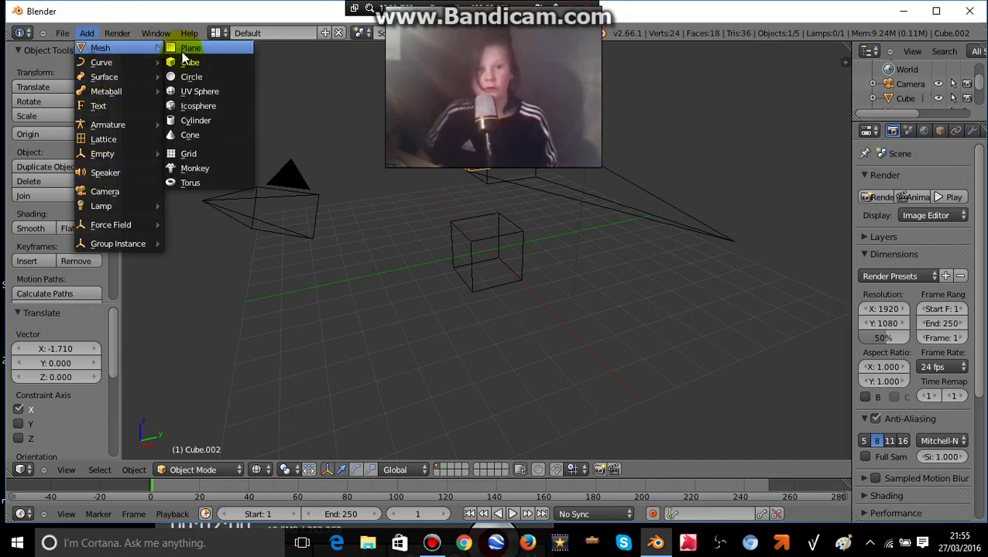
left_click(179, 57)
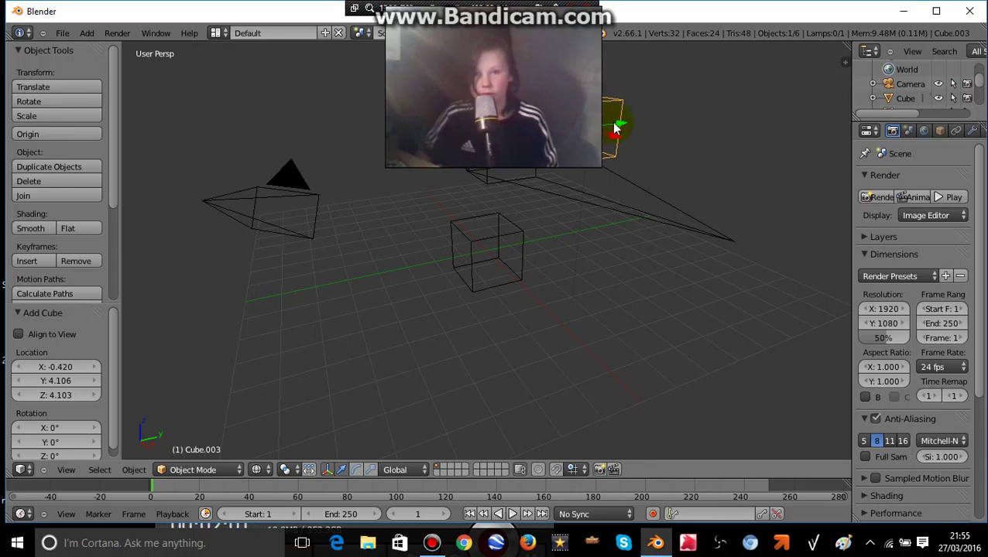
right_click_drag(542, 116, 534, 127)
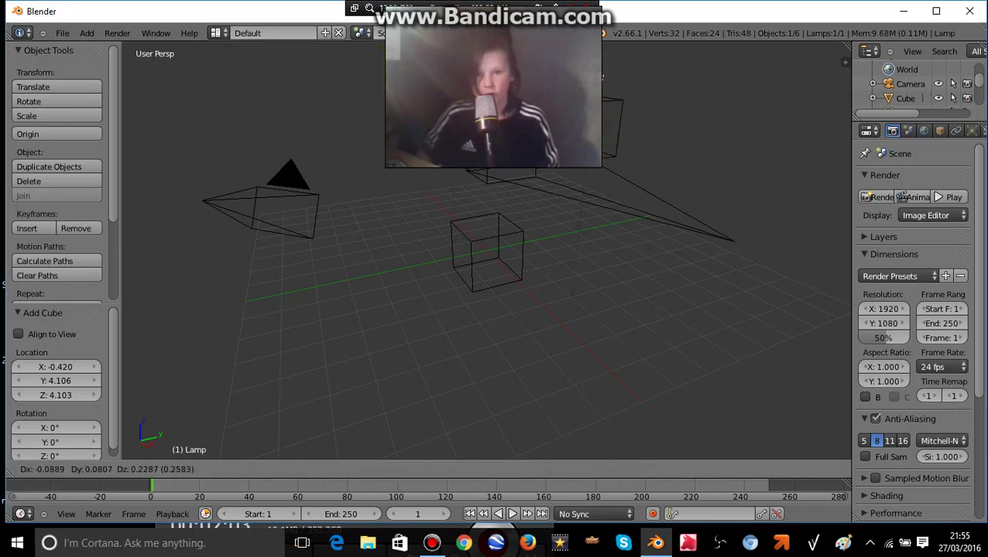
left_click(624, 95)
key("g")
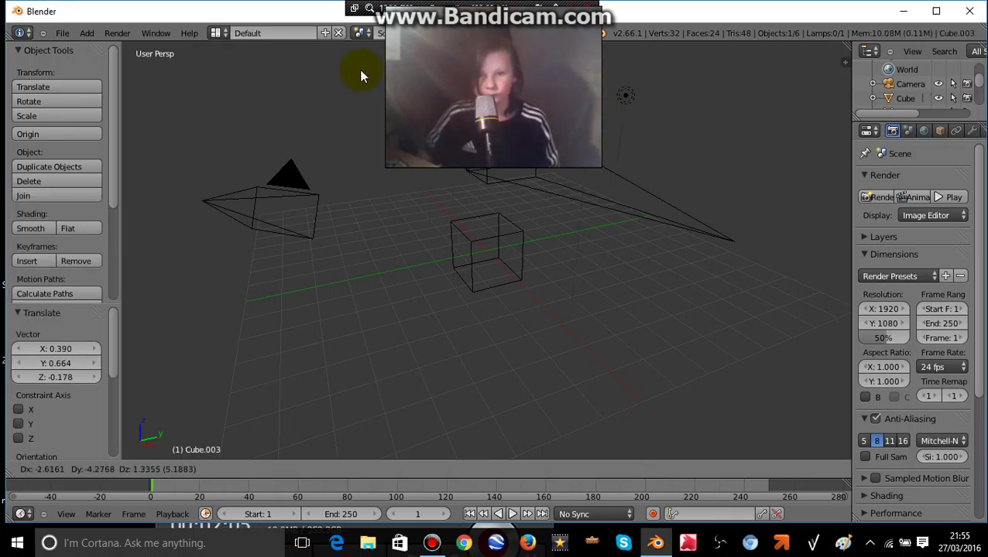
left_click(375, 73)
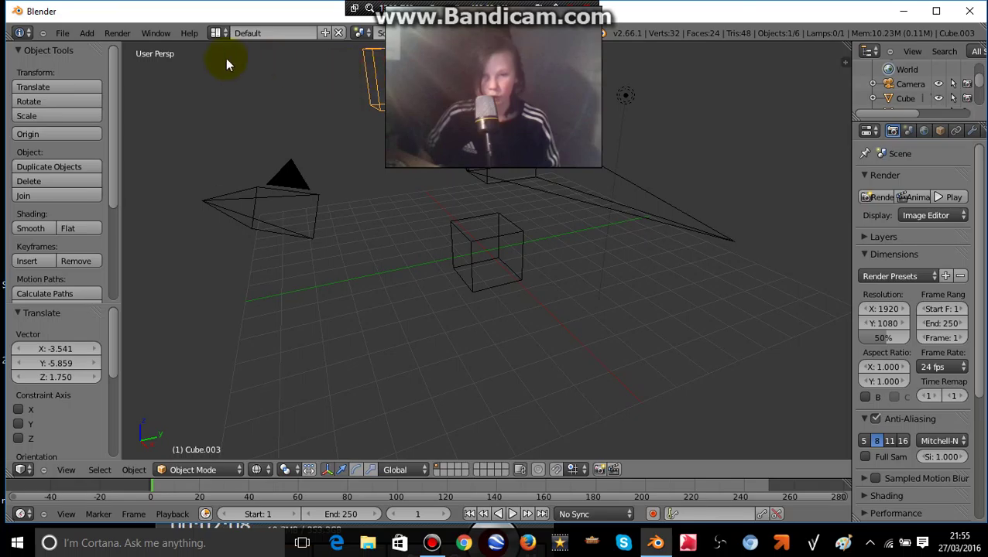
- Add a cube and move it into the top row, adjusting it along X
left_click(89, 31)
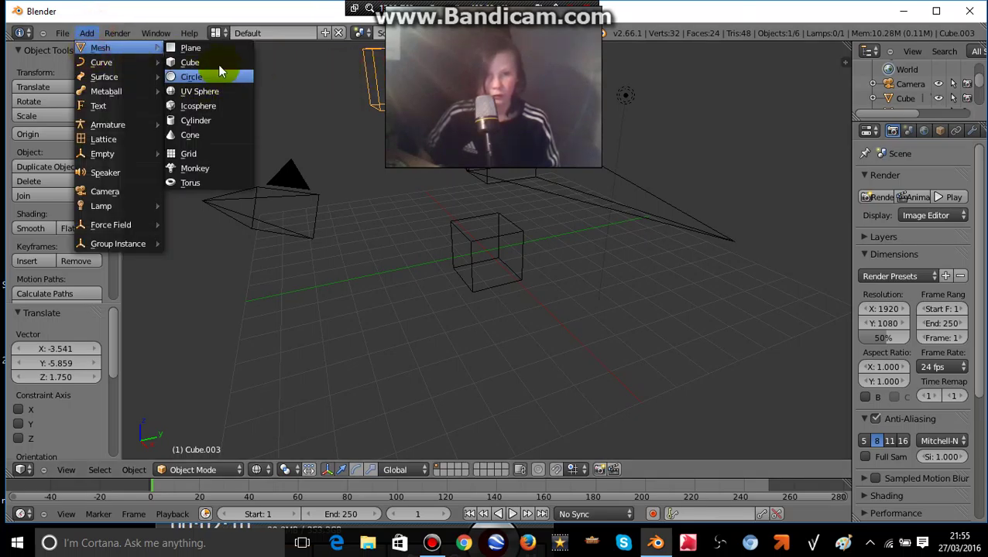
left_click(221, 61)
key("g")
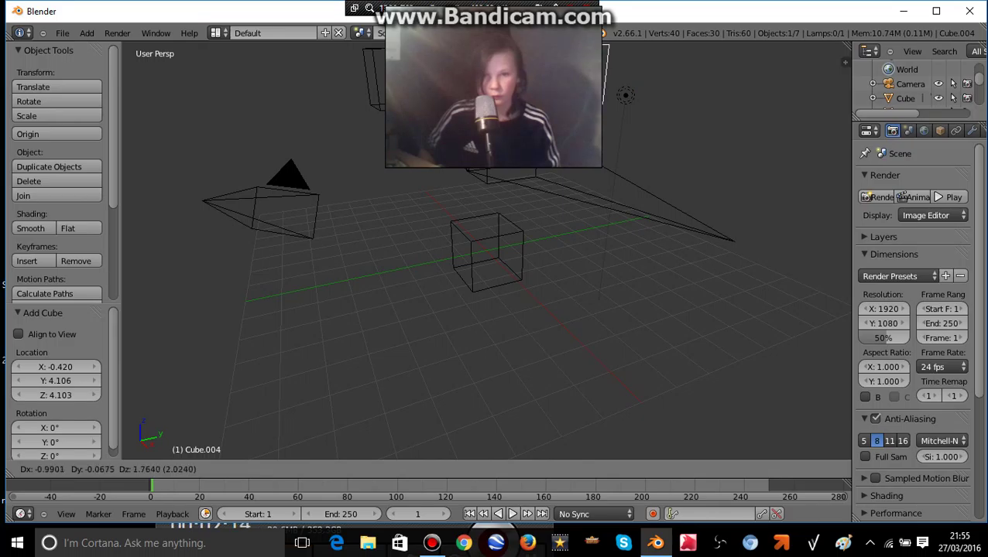
key("Return")
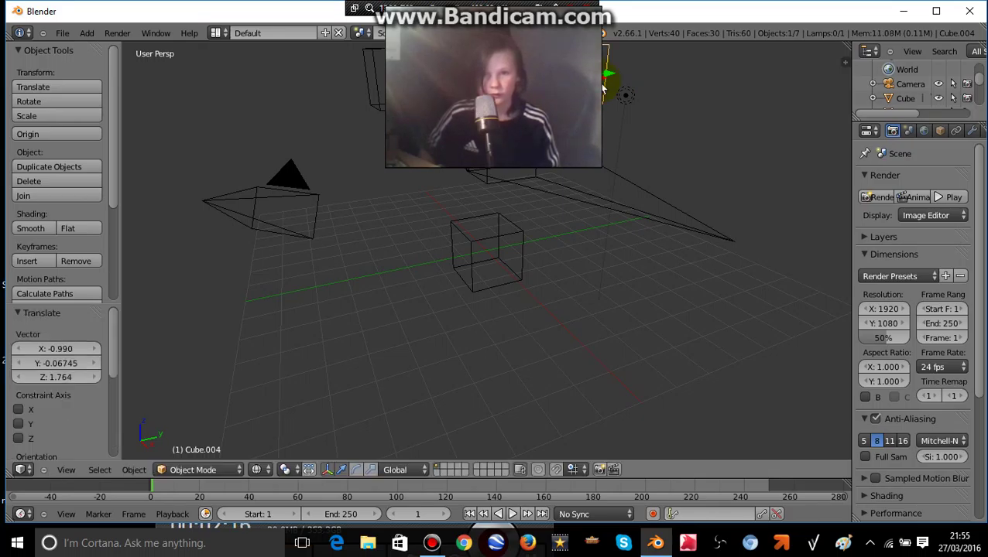
key("g")
key("x")
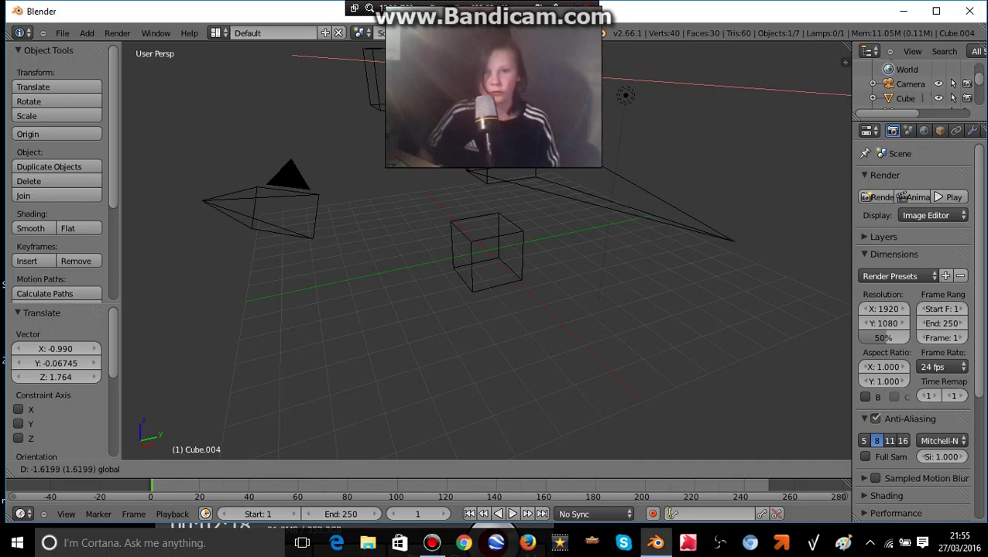
key("Return")
- Move the original cube up and to the left
right_click(496, 228)
key("g")
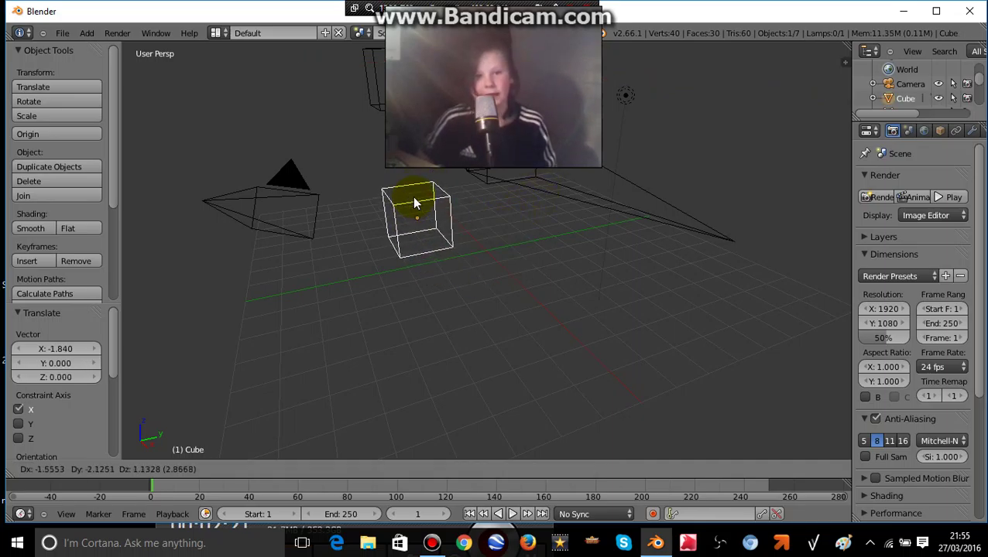
left_click(399, 147)
- Add another cube and place it right of the original cube at the same height
left_click(84, 34)
mouse_move(106, 91)
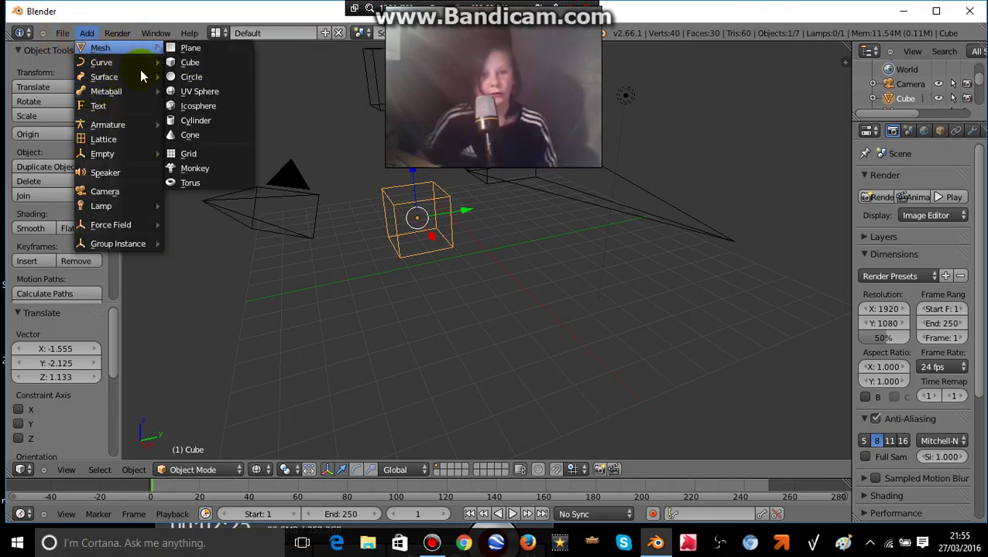
left_click(87, 33)
mouse_move(101, 62)
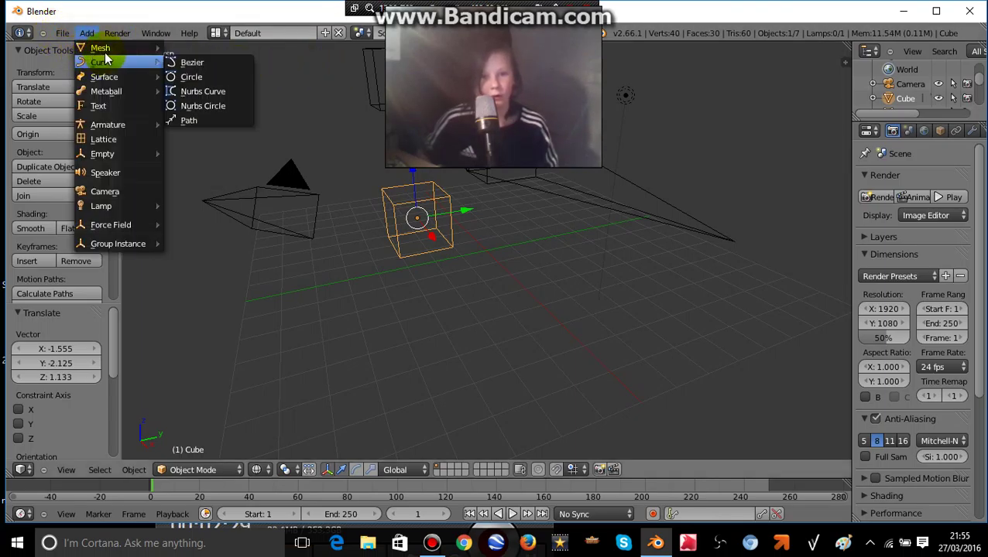
left_click(193, 76)
key("g")
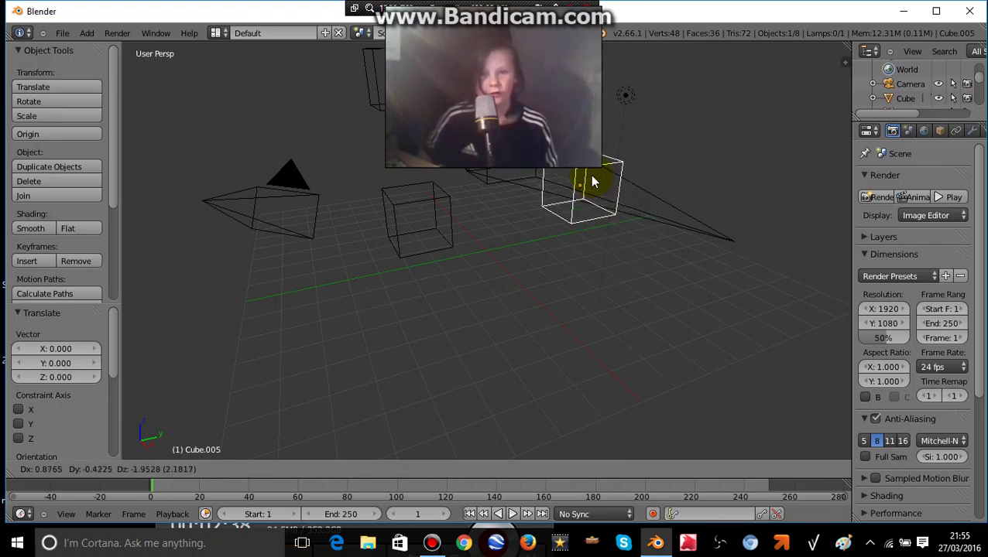
left_click(590, 183)
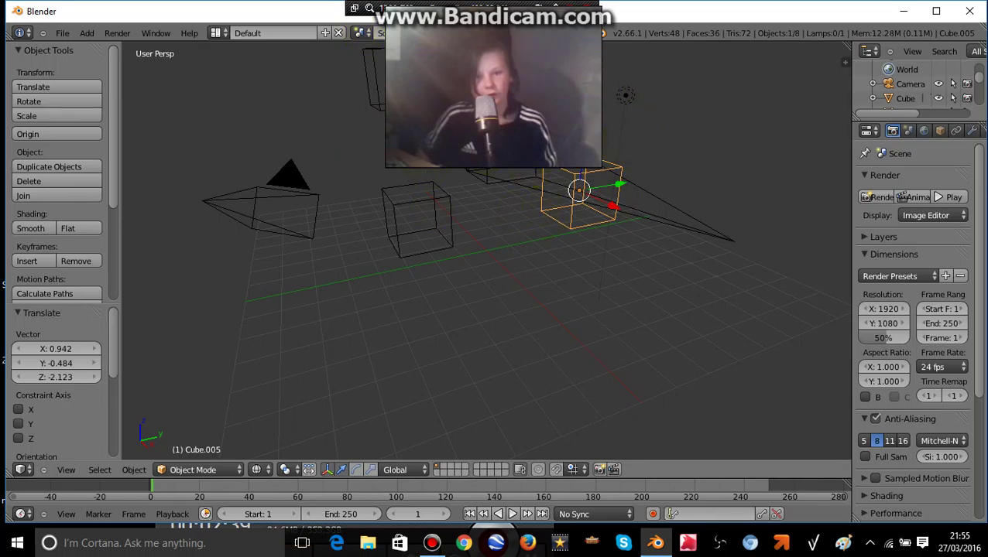